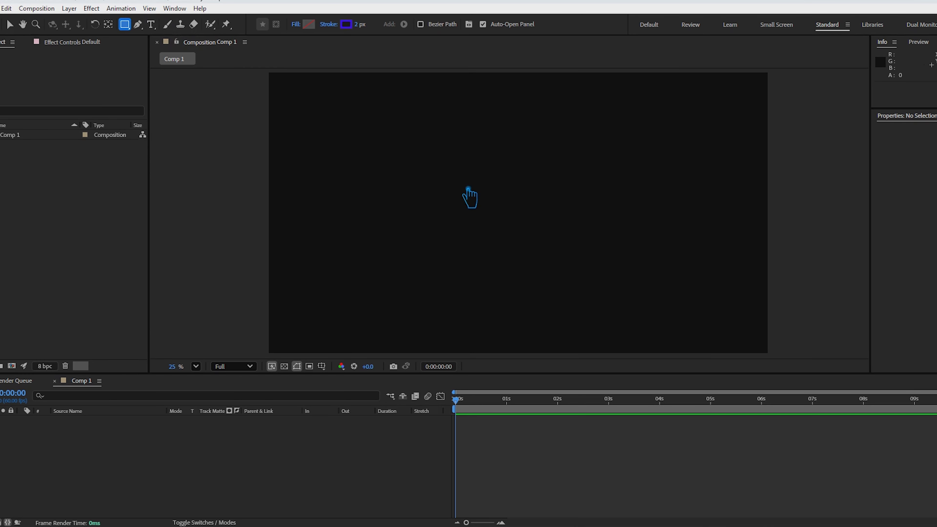
- Draw a square about 508 px wide near the composition's center, with a 58 px stroke and a corner roundness of 92
drag(452, 168, 518, 233)
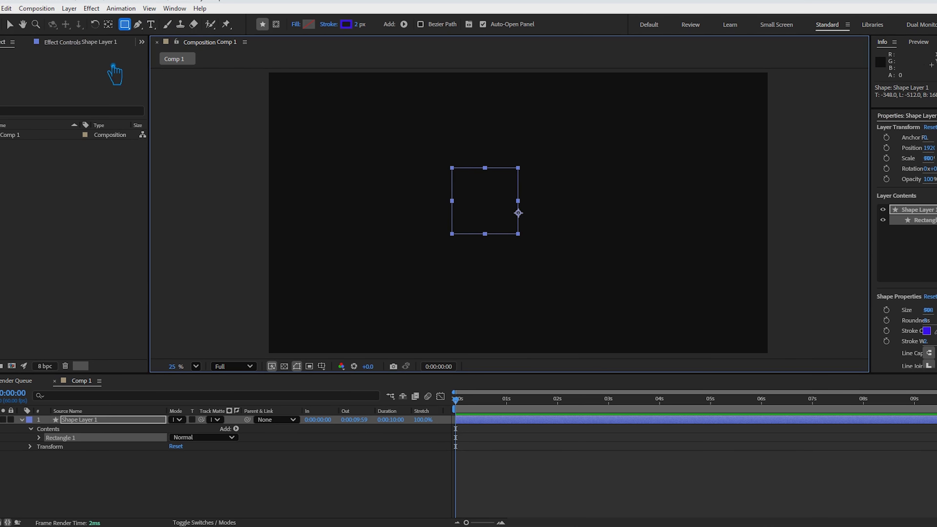
drag(358, 24, 429, 53)
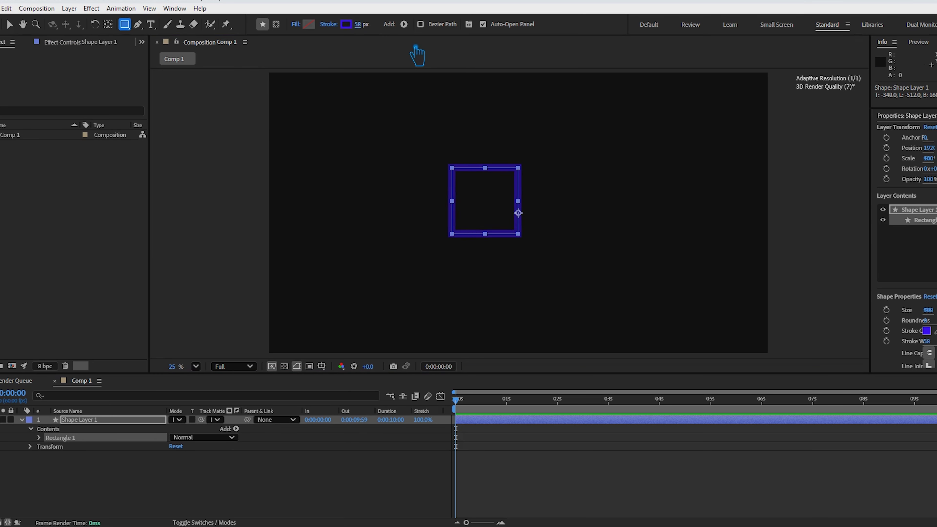
click(39, 437)
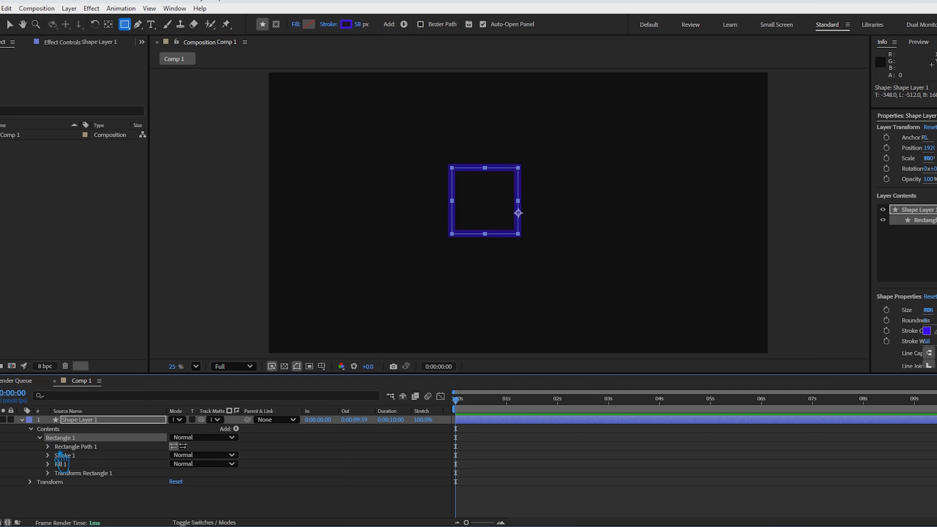
click(48, 446)
drag(180, 477, 231, 480)
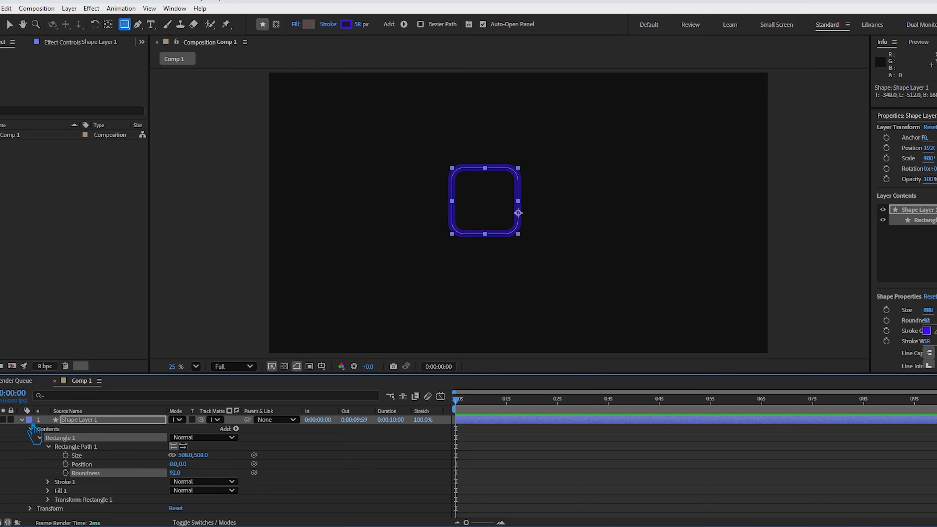
- Set the square's stroke width to 50 px and center its anchor point and the shape in the composition
click(22, 419)
drag(364, 28, 362, 36)
key(ctrl+alt+Home)
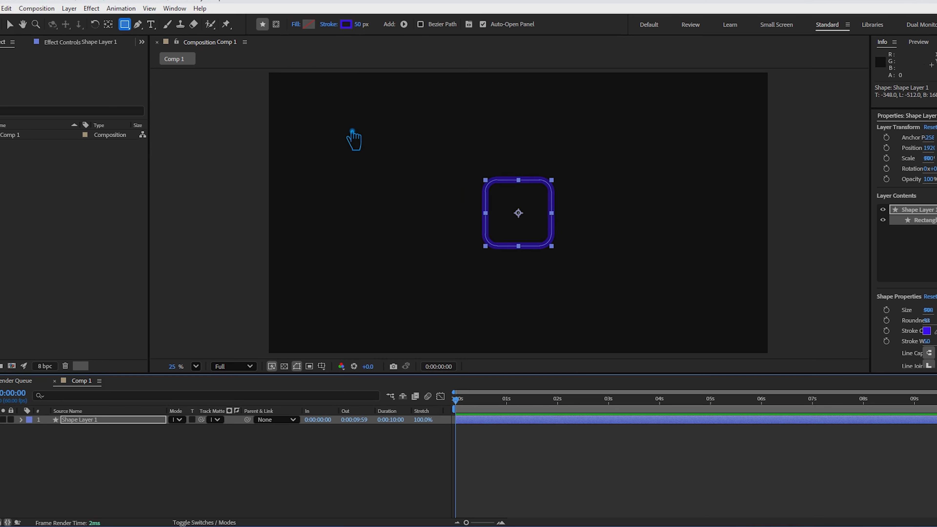
- Change the square's stroke color to a lighter purple, about RGB 140, 63, 255
click(346, 23)
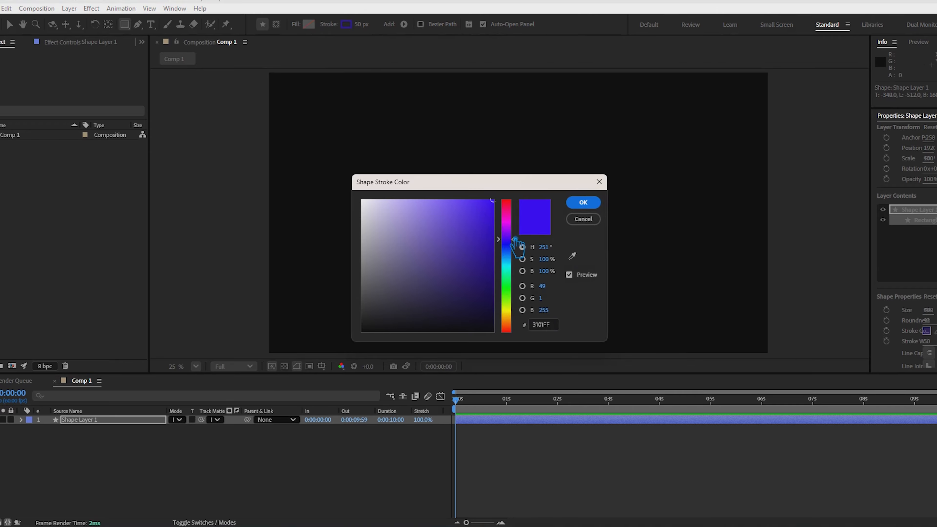
drag(516, 246, 516, 239)
click(583, 203)
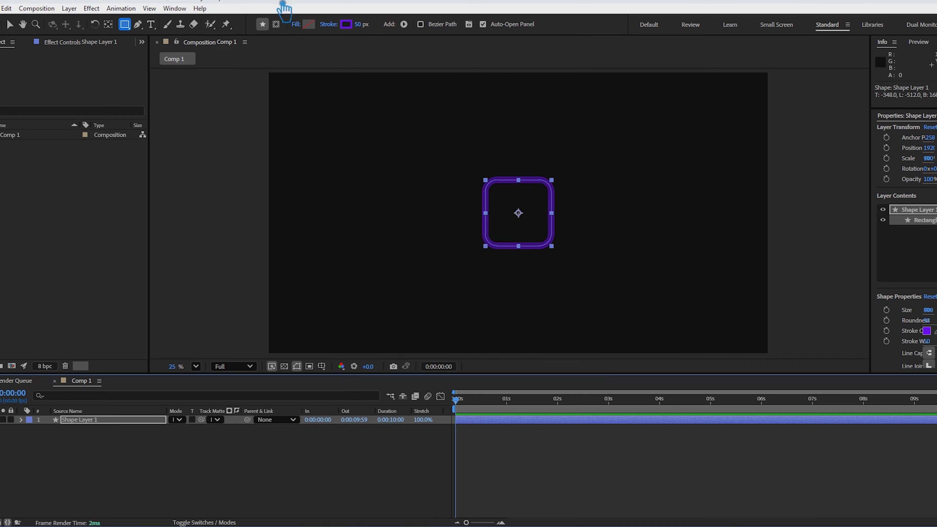
drag(481, 205, 473, 198)
click(583, 203)
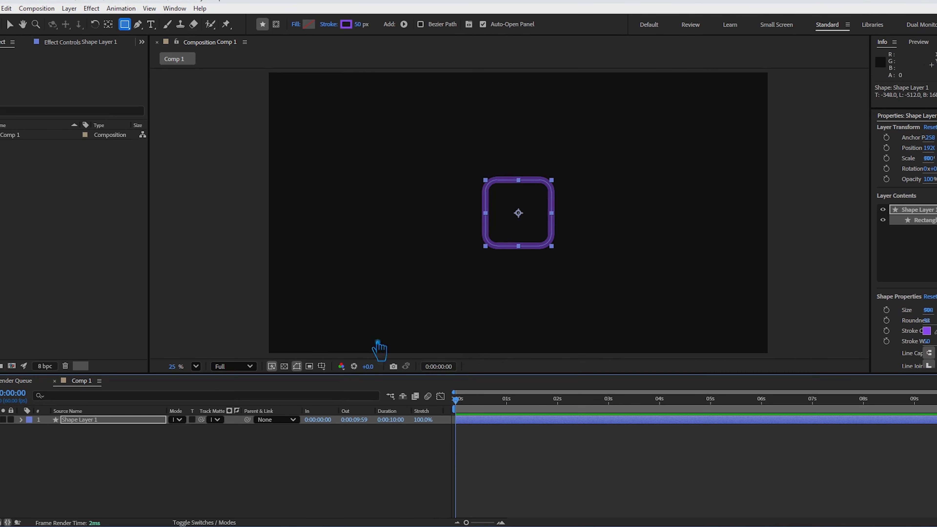
click(311, 459)
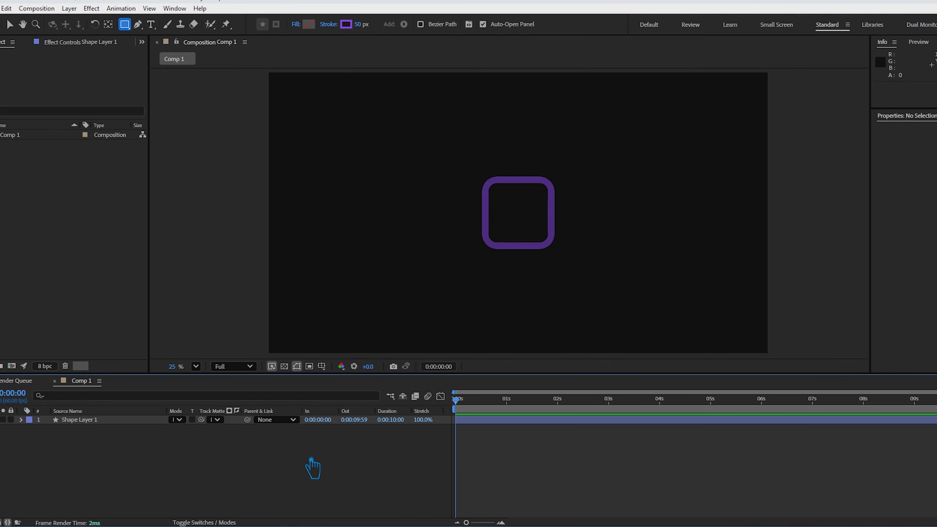
- Select the square and review the size, position and roundness settings of its rectangle path
key(v)
click(539, 251)
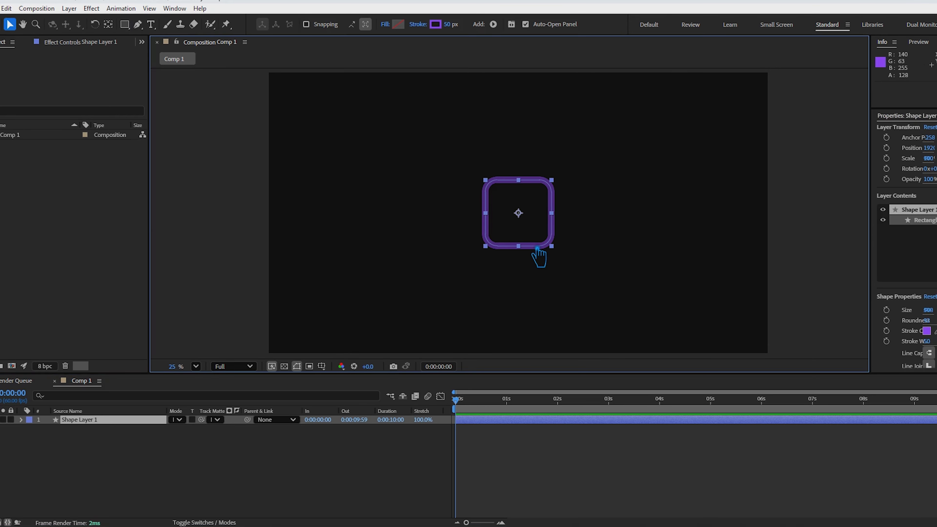
click(21, 419)
click(31, 429)
click(40, 438)
click(48, 446)
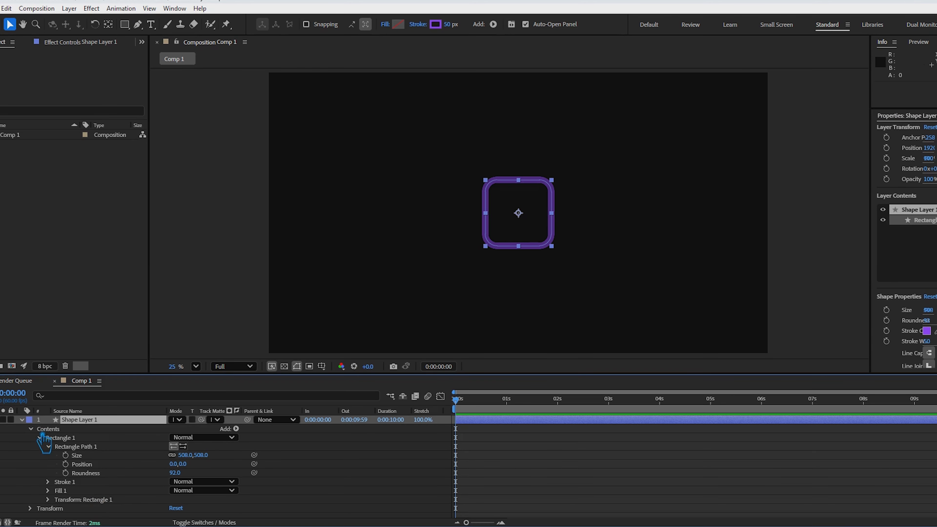
click(31, 429)
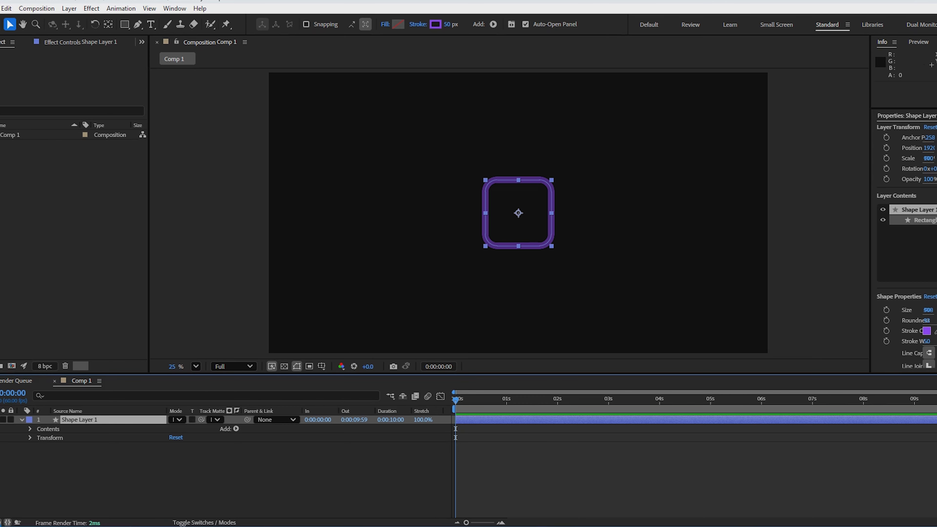
- Make the shape layer 3D and set its extrusion depth to 400
click(1, 523)
click(1, 523)
click(0, 523)
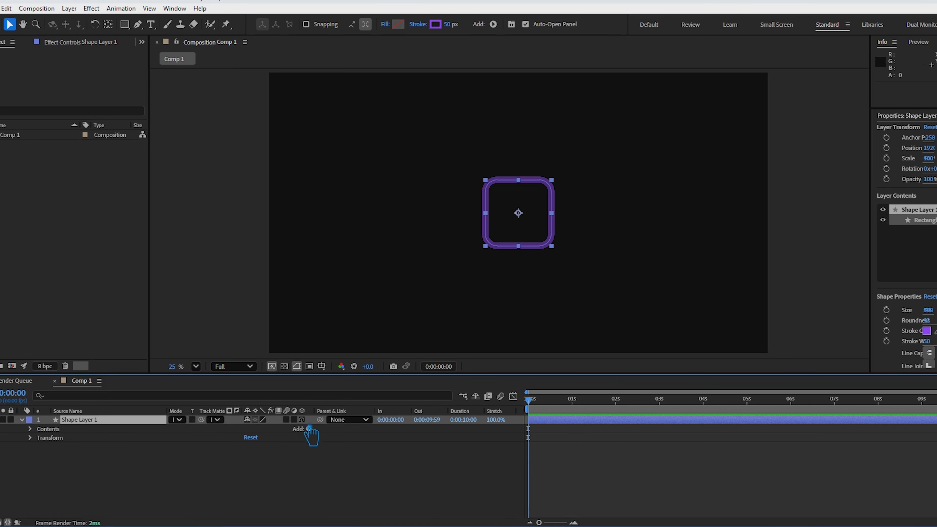
click(302, 420)
click(31, 446)
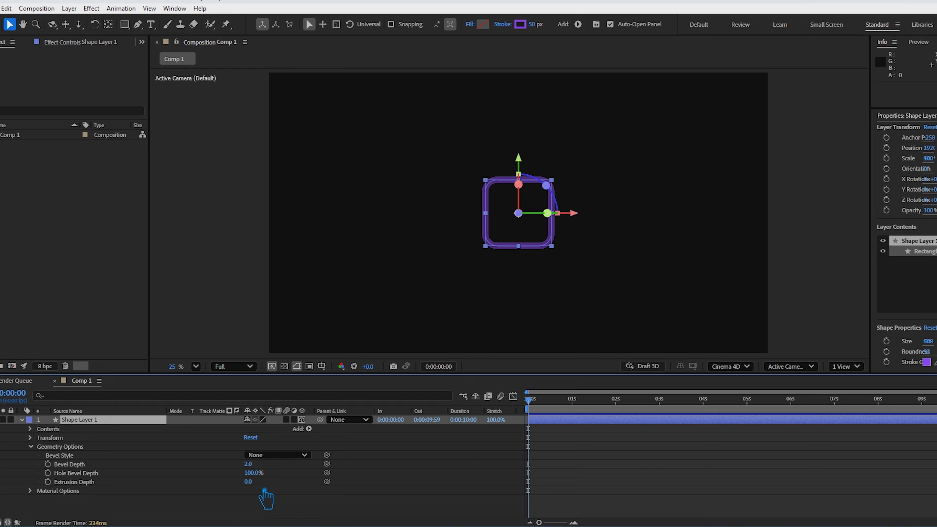
drag(250, 482, 636, 505)
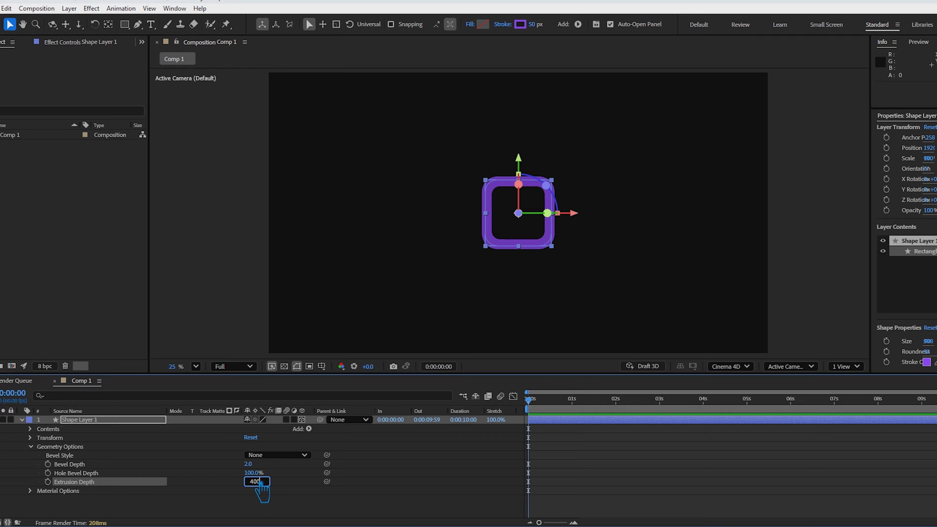
click(308, 513)
click(21, 419)
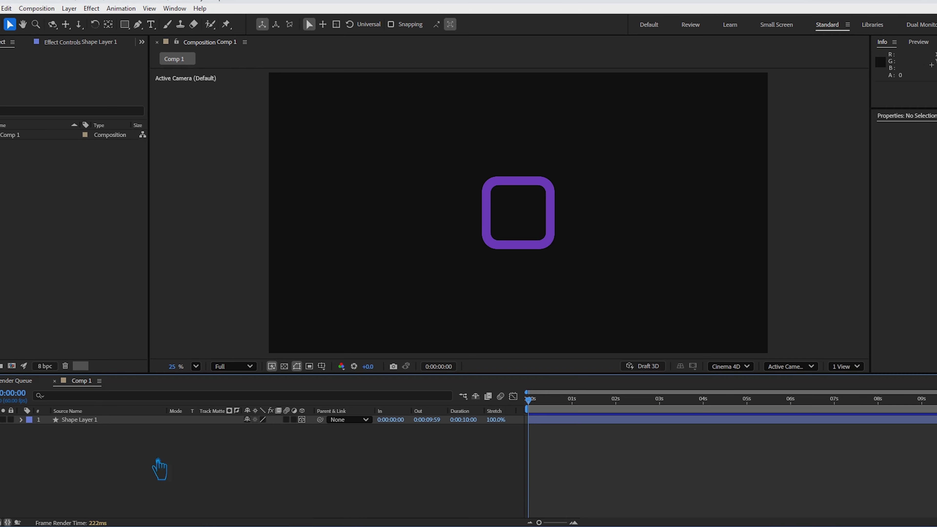
- Rotate the extruded square about 19° around its Y axis and set its extrusion depth to 300
click(544, 247)
mouse_move(550, 219)
mouse_down()
mouse_move(498, 223)
mouse_move(549, 226)
mouse_up()
click(23, 421)
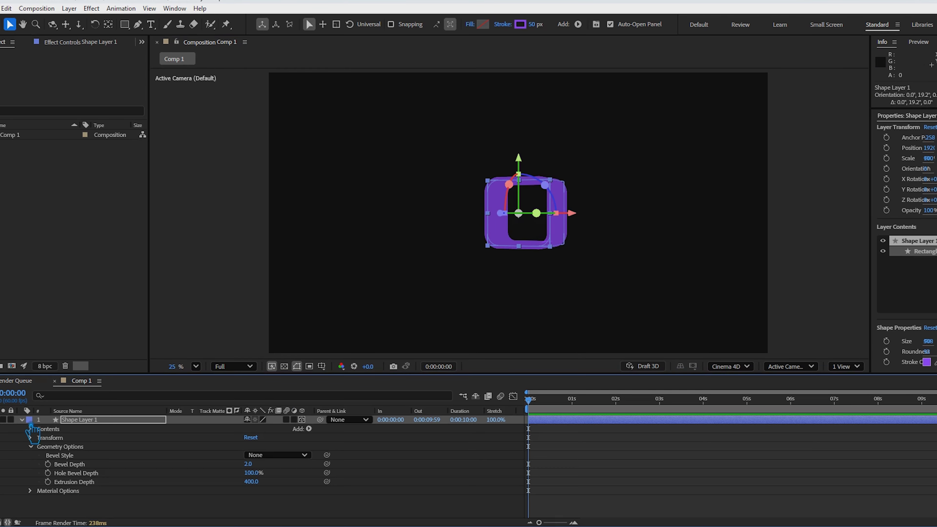
click(259, 485)
key(Return)
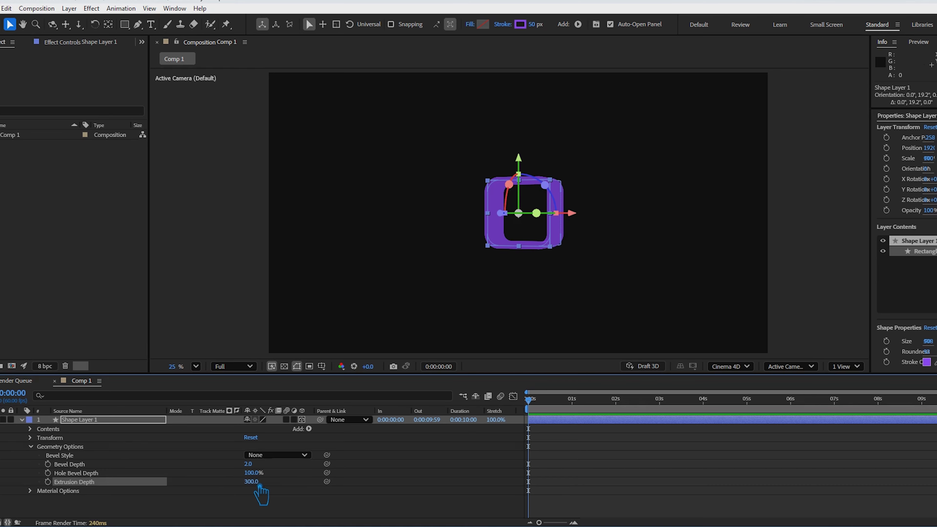
key(u)
- Add a spot light to the composition with the cyan color 00FFF6
right_click(208, 450)
mouse_move(262, 320)
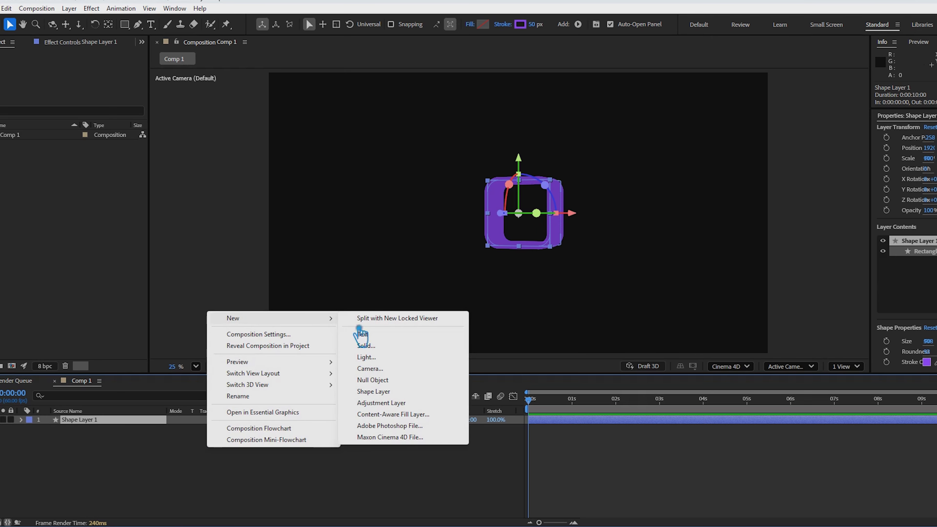
click(418, 359)
click(480, 184)
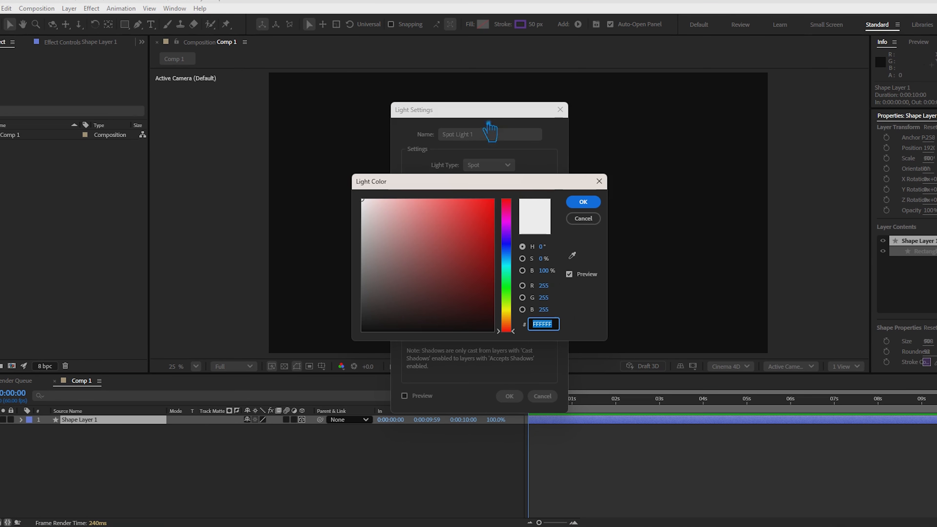
drag(523, 181, 822, 167)
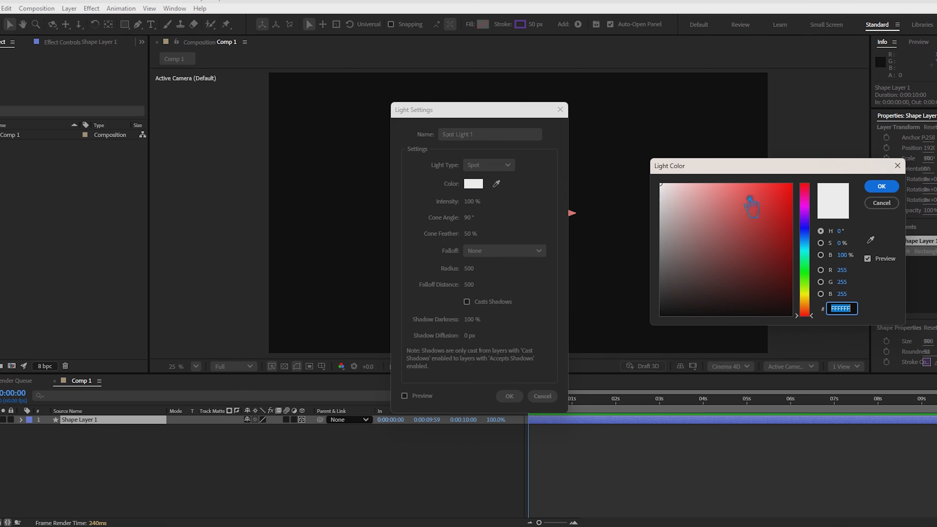
click(816, 249)
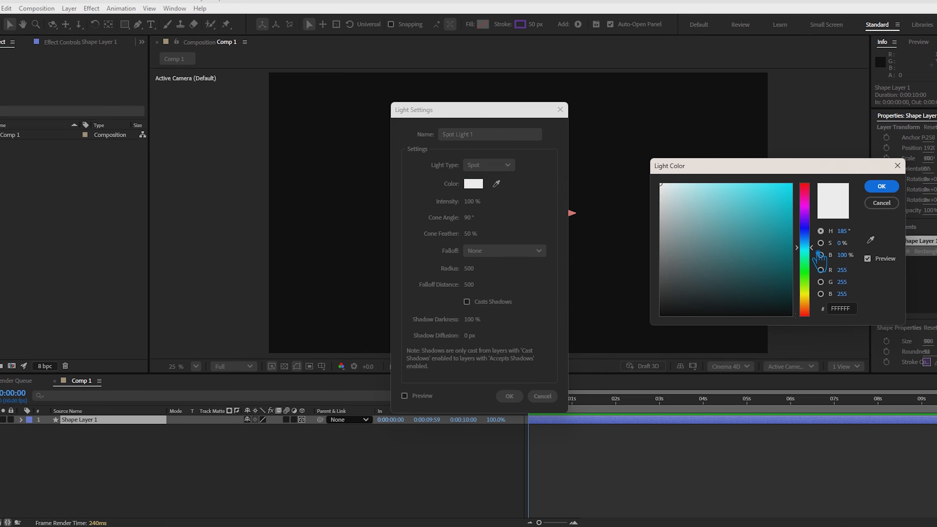
click(790, 184)
click(882, 186)
click(518, 401)
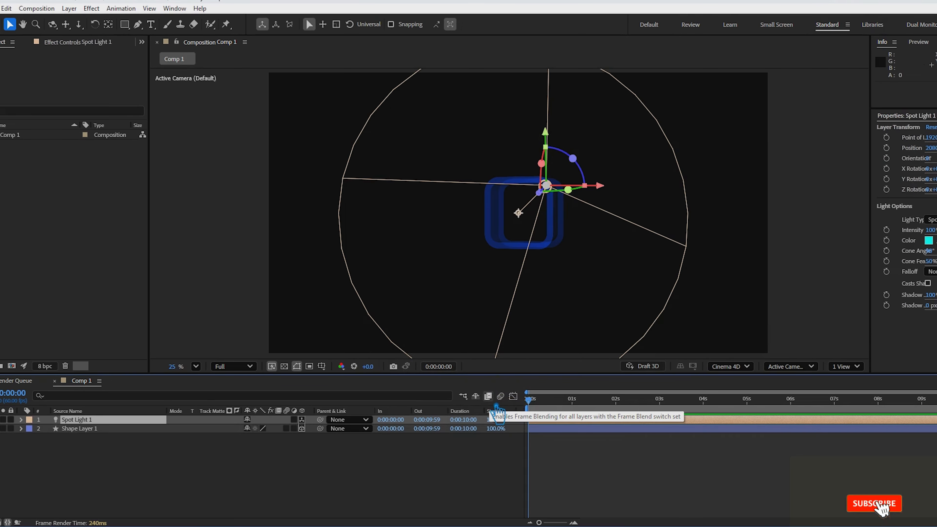
- Add a second spot light to the composition and give it a bright yellow color
right_click(136, 456)
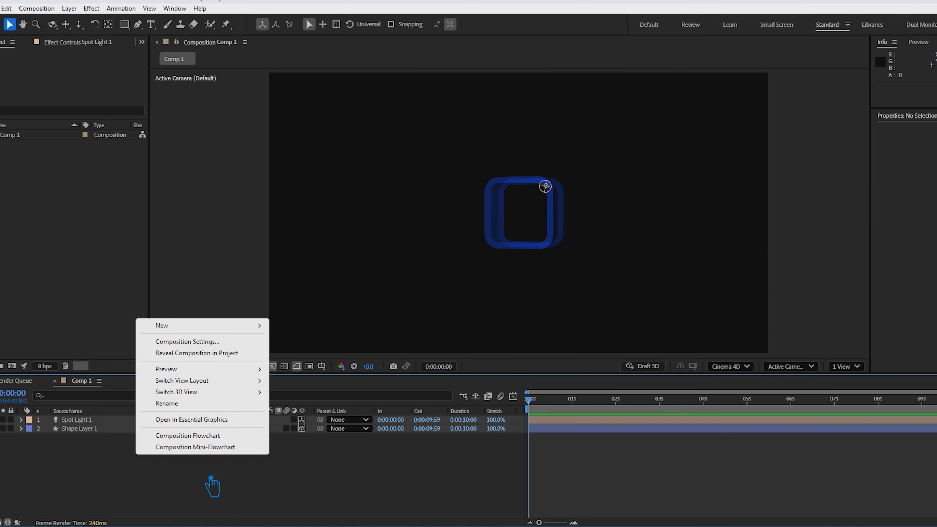
mouse_move(212, 325)
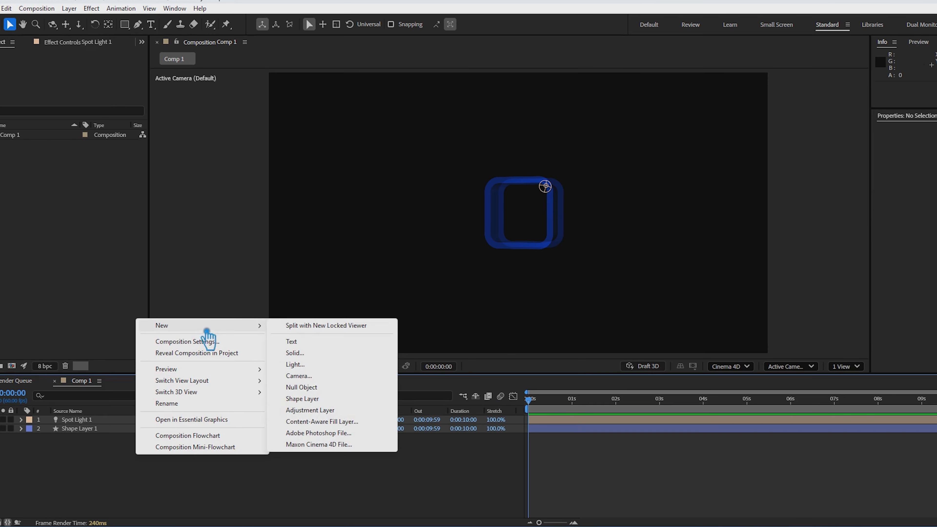
click(320, 365)
click(496, 191)
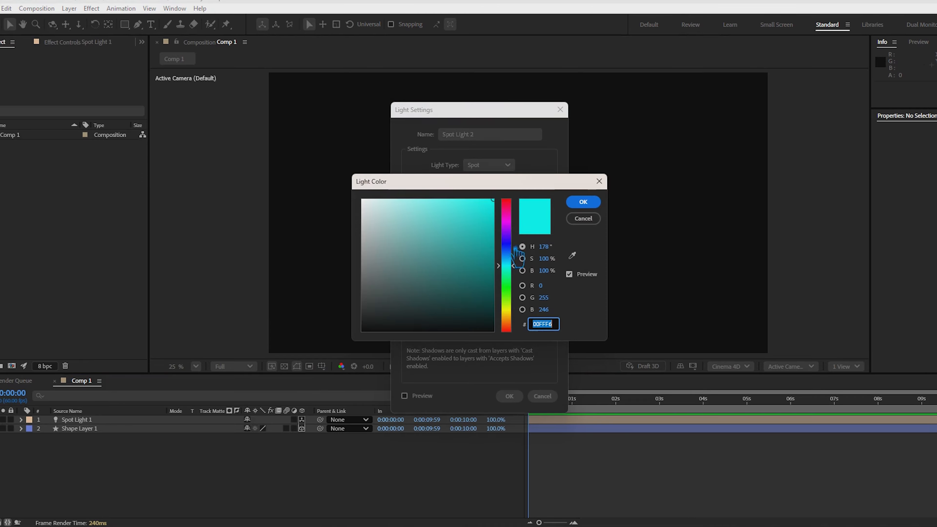
drag(518, 259, 518, 317)
click(583, 202)
click(510, 396)
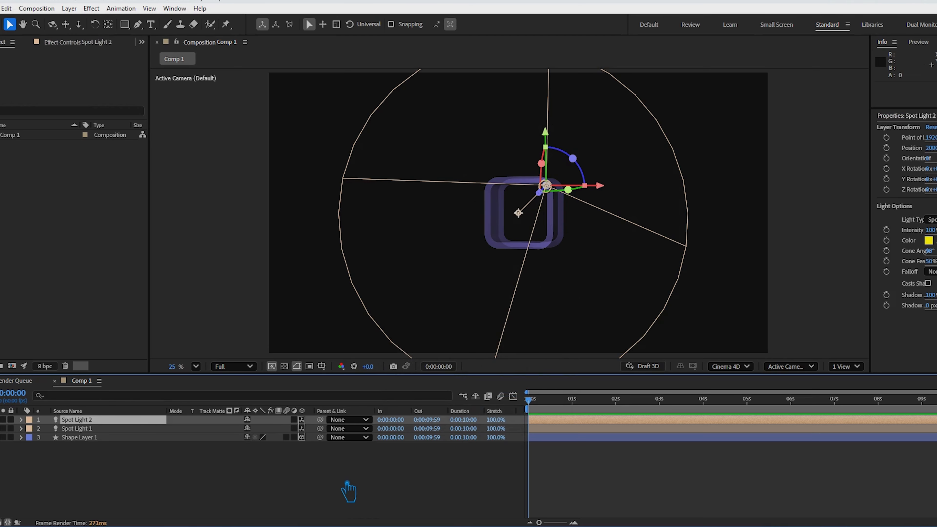
click(221, 472)
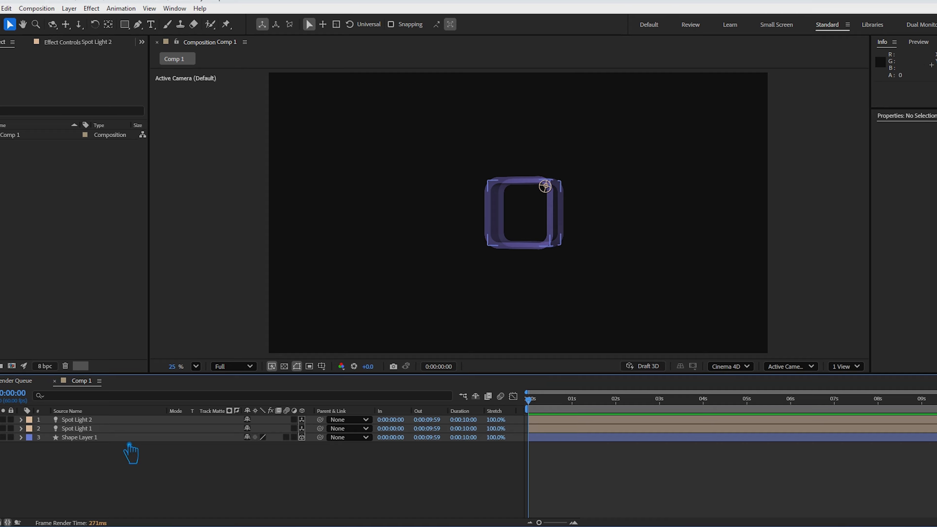
- Add a two-node camera with a focal length of 180 mm
right_click(157, 467)
mouse_move(209, 334)
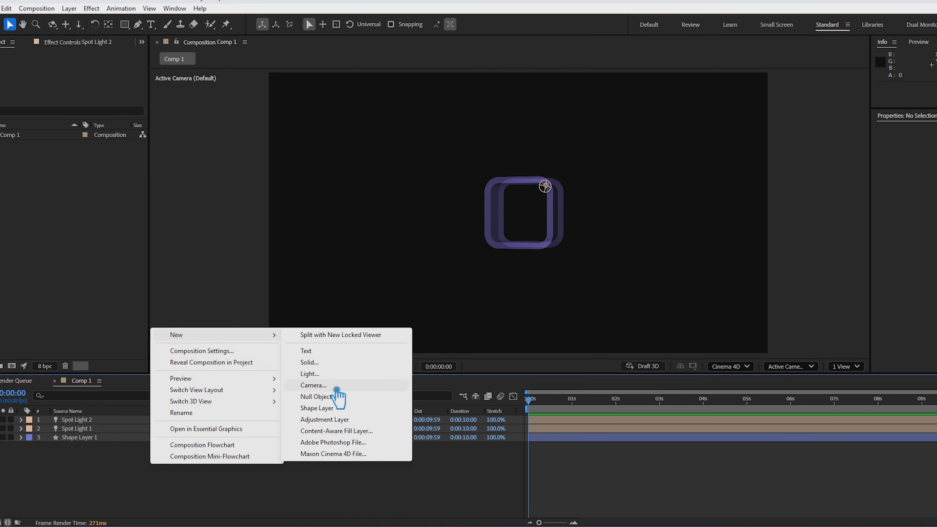
click(325, 385)
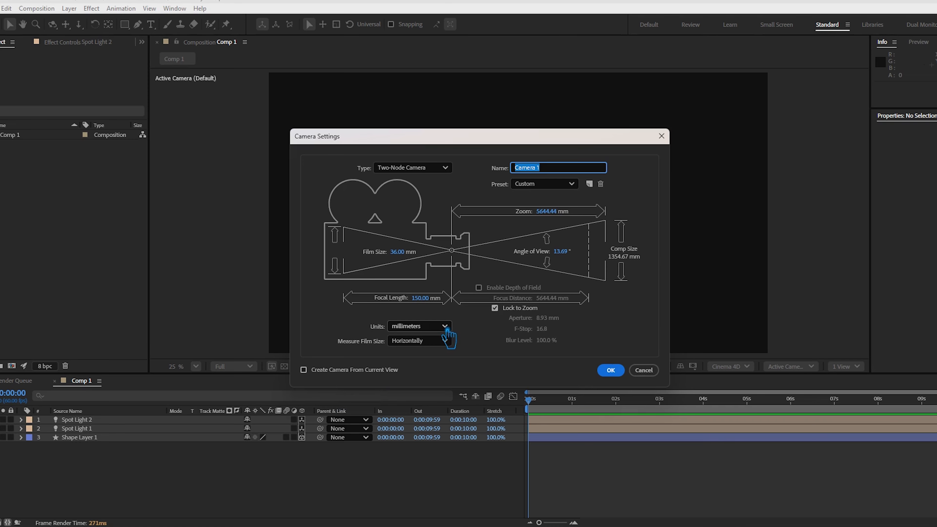
click(424, 297)
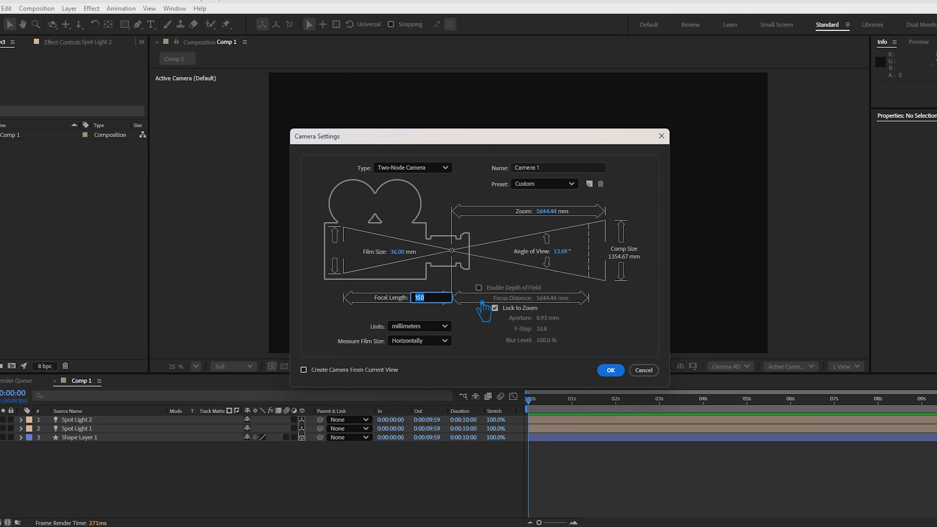
text(180)
click(619, 366)
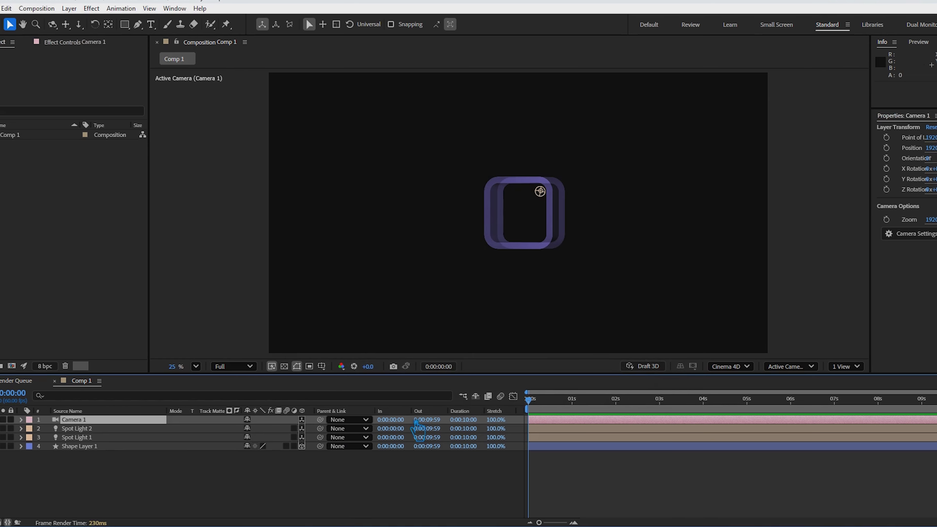
click(209, 476)
- Select the camera layer, try the four-view layout and settle on two views of the composition
click(682, 420)
click(861, 368)
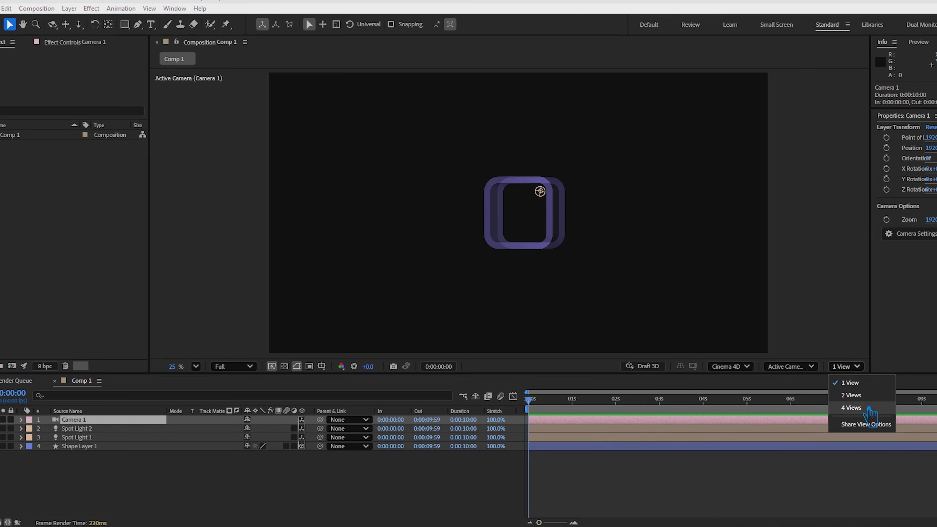
click(852, 408)
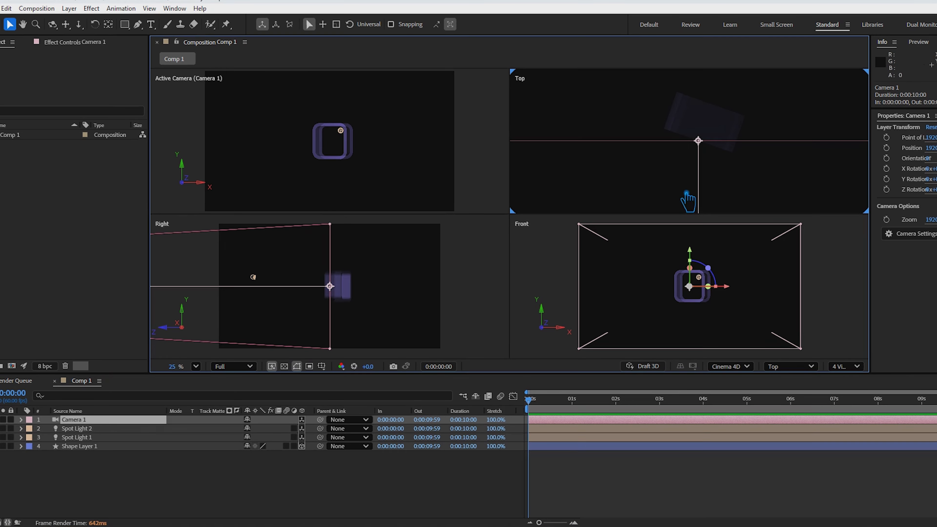
click(849, 366)
click(852, 395)
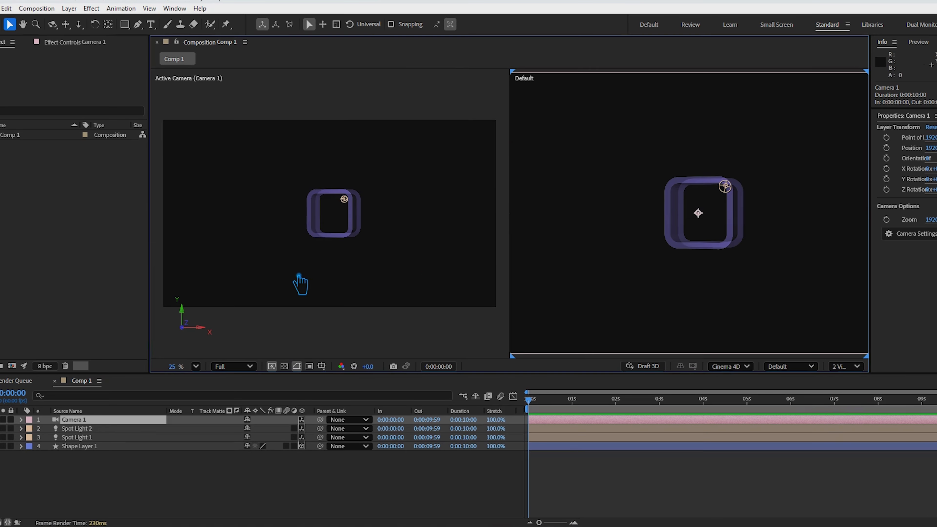
- Move Spot Light 2 below and left of the shape, to about 1564, 1286, and Spot Light 1 to its lower right
click(90, 429)
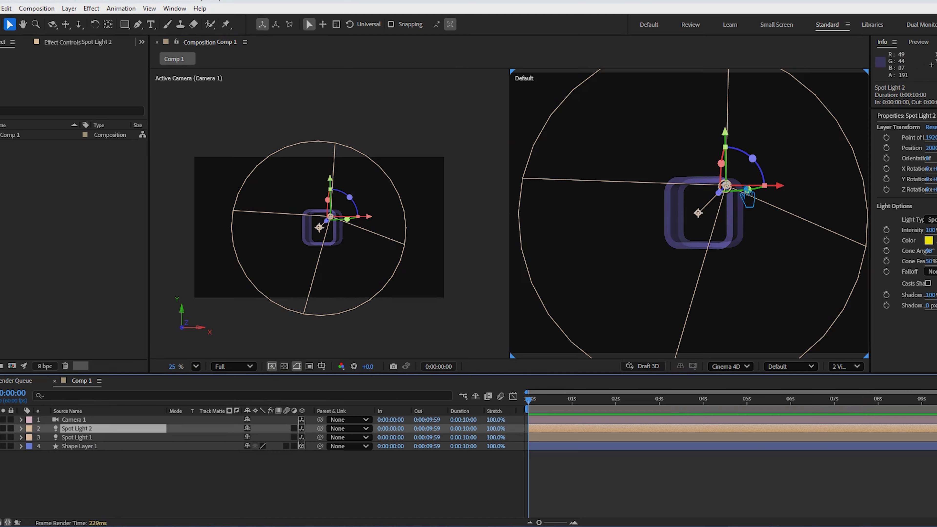
drag(738, 201, 645, 258)
click(732, 193)
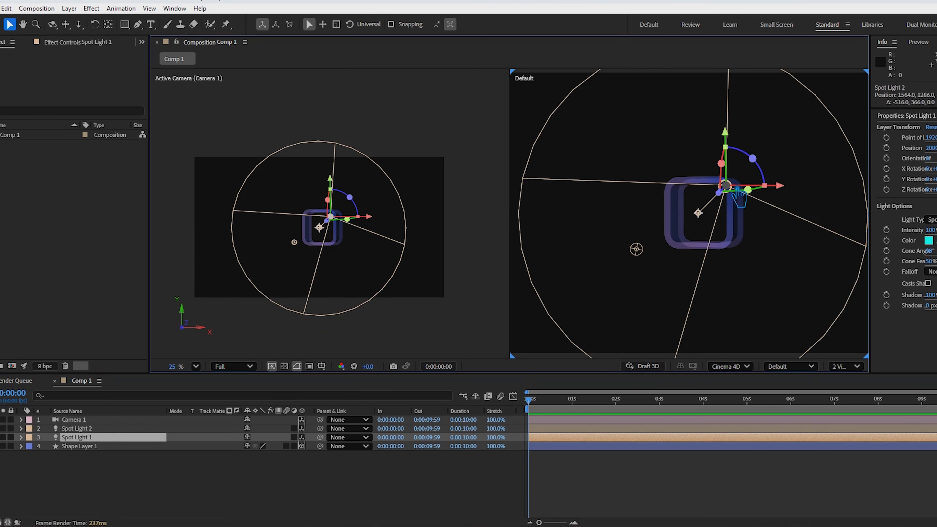
drag(734, 194, 741, 225)
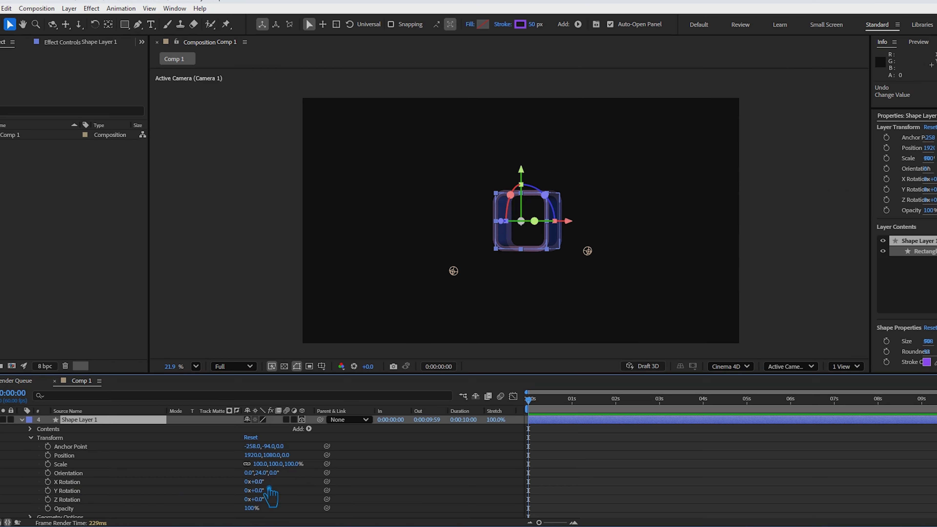
drag(265, 484, 470, 503)
key(ctrl+z)
key(ctrl+z)
key(ctrl+z)
- Shorten the composition's work area so that it ends at 5 seconds
scroll(103, 485, down, 1)
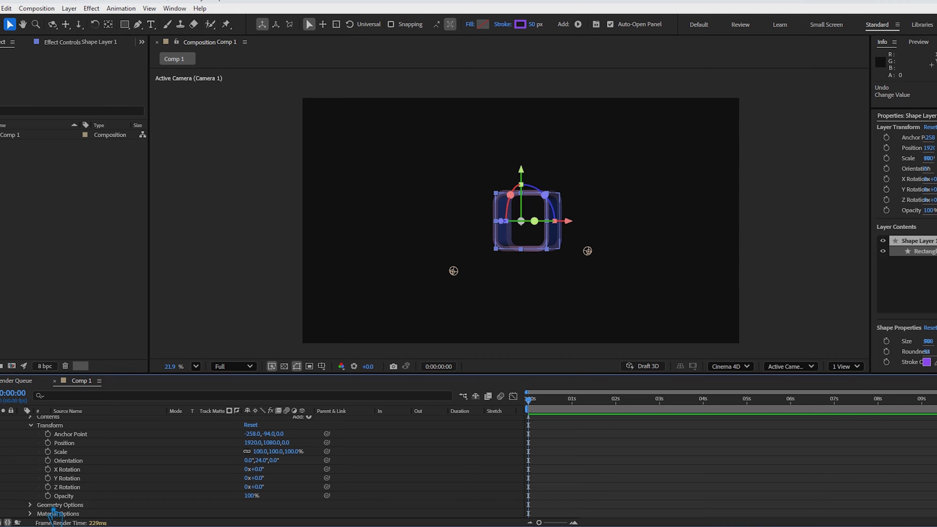
scroll(54, 507, up, 1)
scroll(51, 503, down, 1)
drag(529, 424, 753, 435)
key(n)
- At 4 seconds, start keyframing Shape Layer 1's opacity, Z, Y and X rotation, and orientation
click(632, 405)
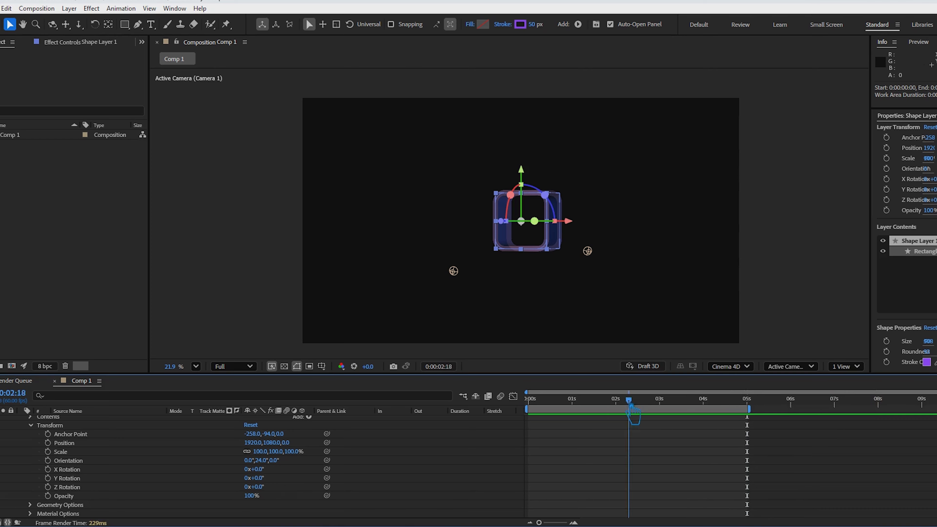
drag(632, 406, 717, 432)
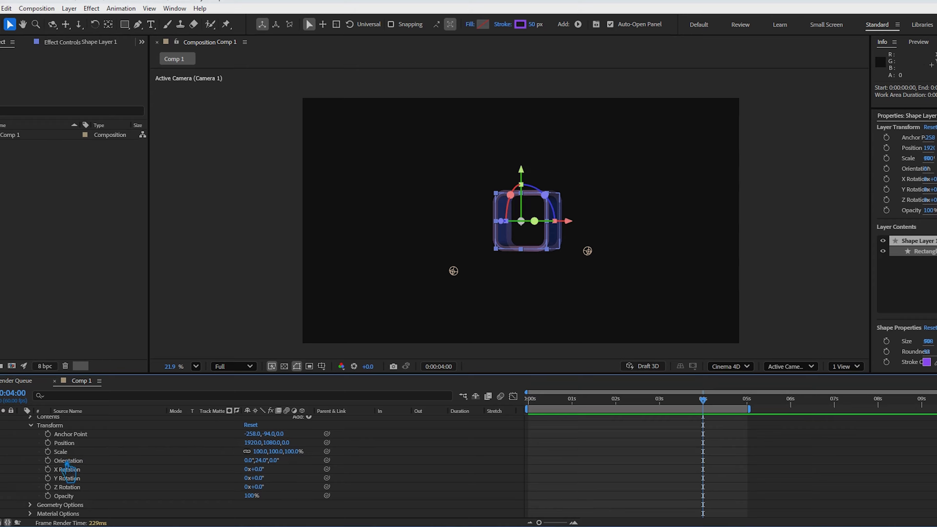
drag(270, 458, 323, 462)
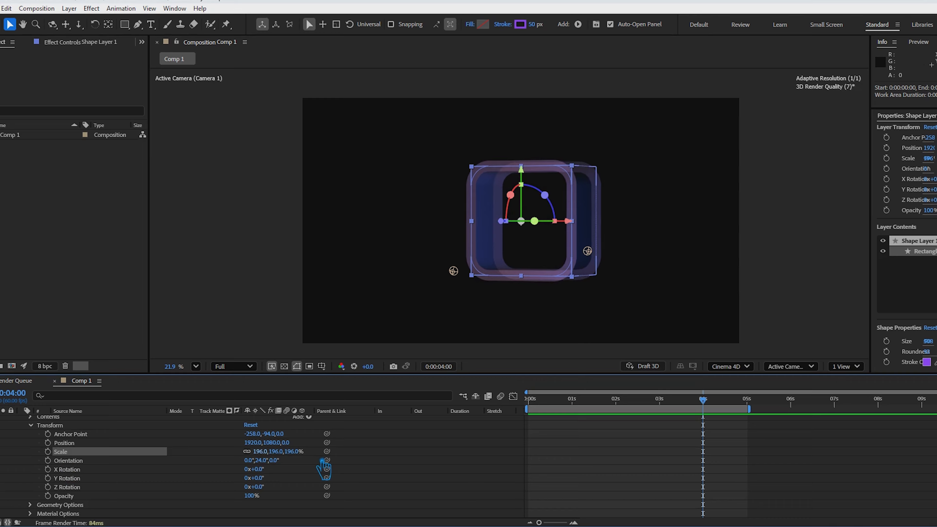
key(ctrl+z)
click(47, 496)
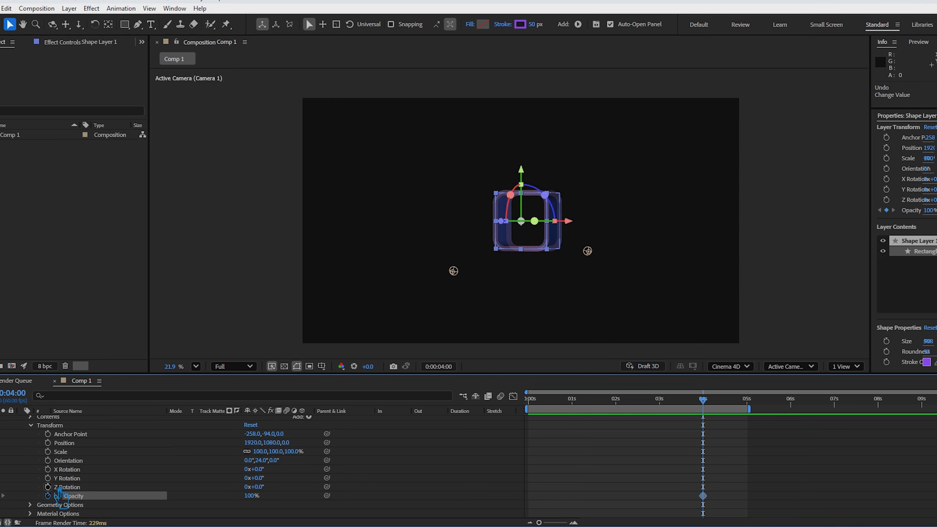
click(48, 487)
click(47, 478)
click(47, 469)
click(47, 460)
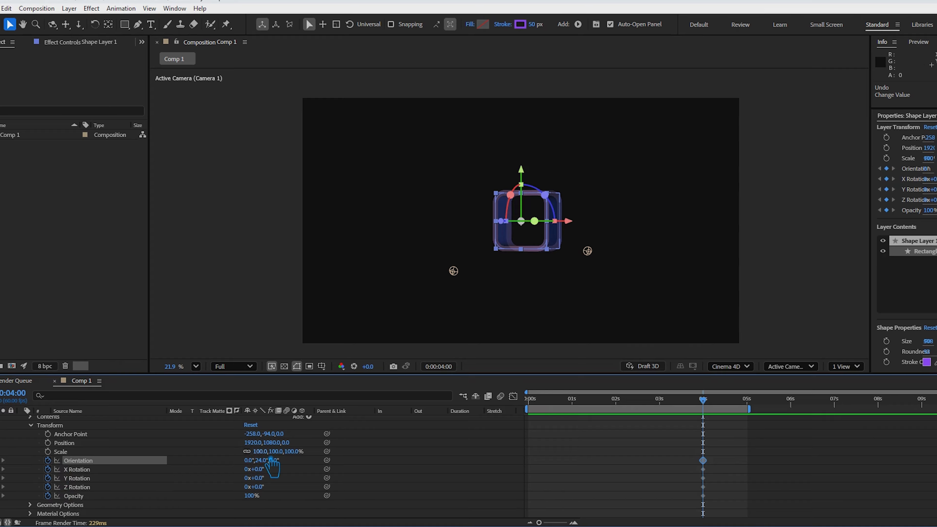
- Scale Shape Layer 1 up to 179% and add scale and position keyframes at 4 seconds
drag(271, 457, 319, 465)
click(48, 452)
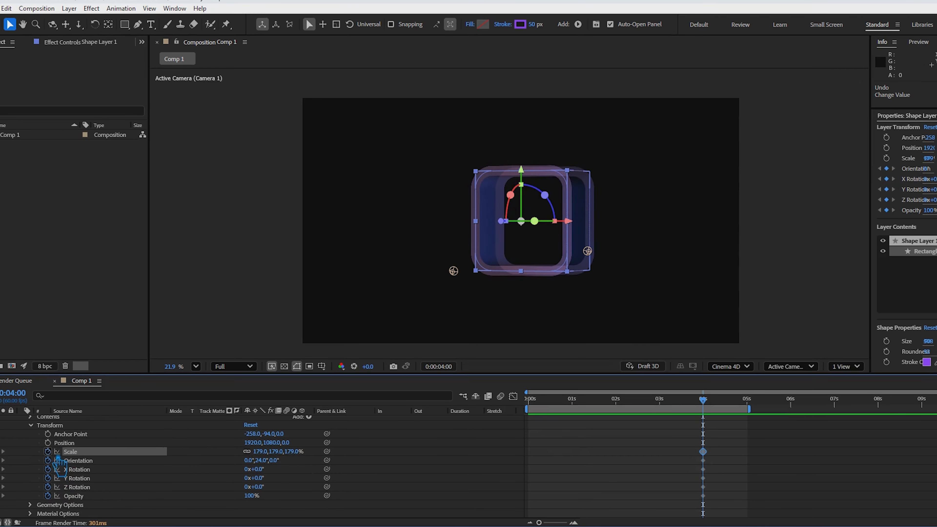
click(48, 443)
- At 0 seconds, set Shape Layer 1's X rotation to -31°, Y rotation to 192°, scale to 30% and opacity to 0%
drag(713, 410, 477, 410)
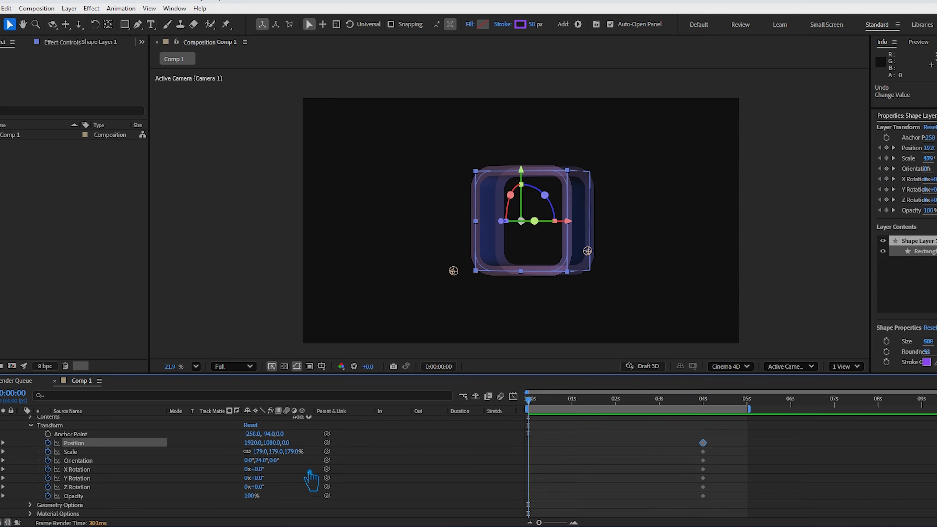
drag(267, 471, 374, 489)
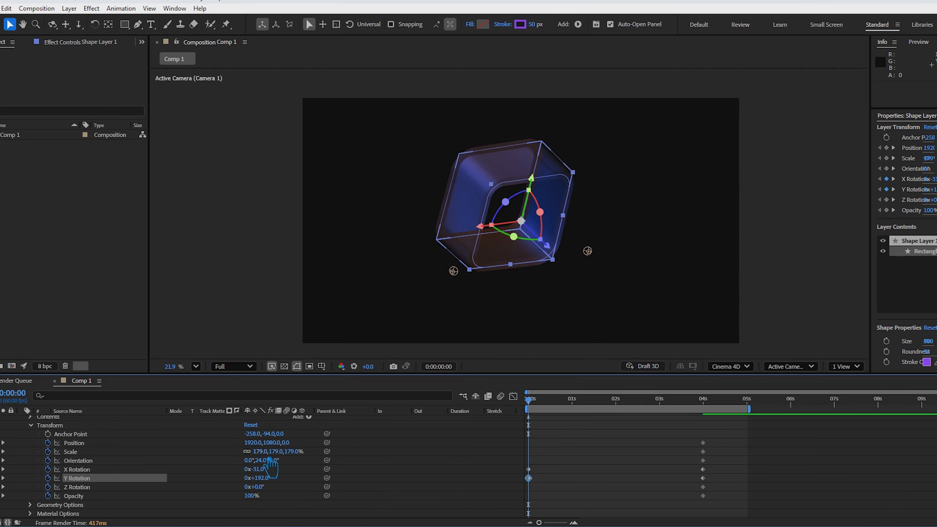
drag(271, 452, 204, 480)
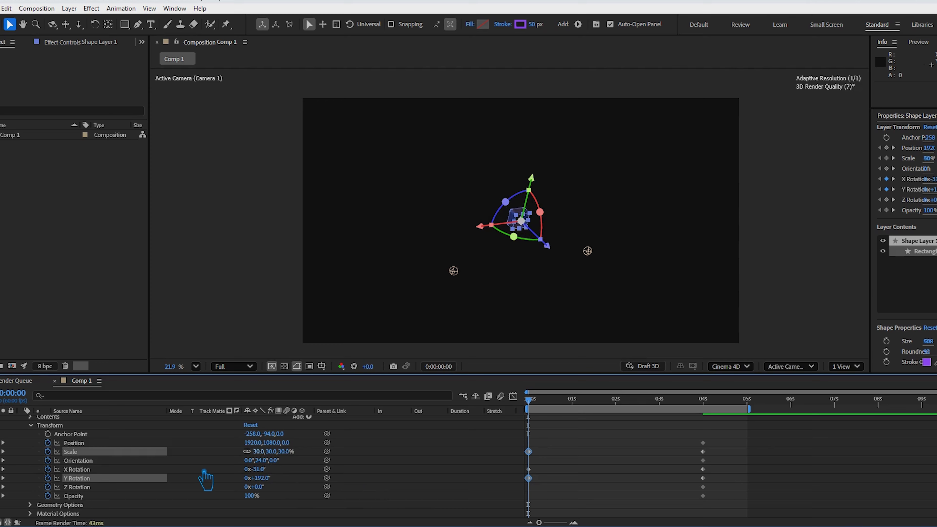
drag(261, 498, 17, 499)
click(748, 514)
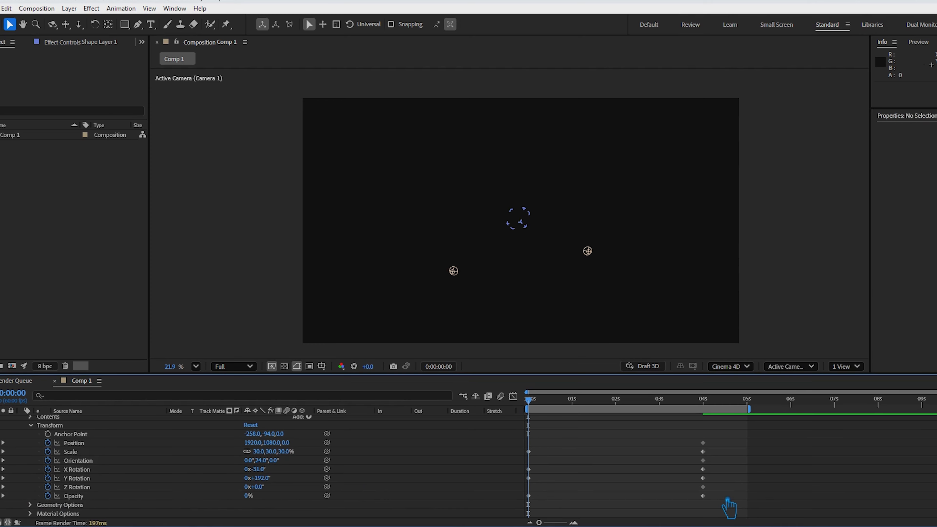
- Apply Easy Ease to all of Shape Layer 1's transform keyframes
drag(729, 508, 514, 446)
right_click(528, 452)
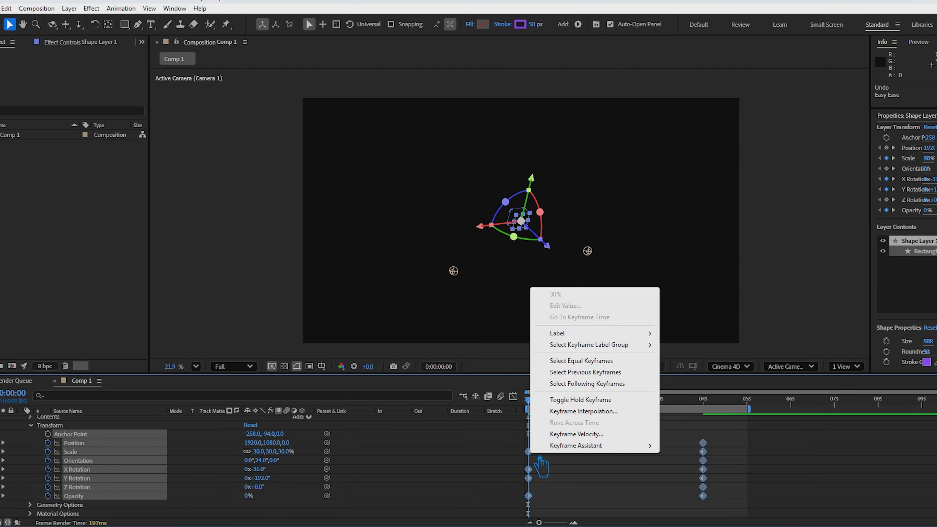
mouse_move(598, 445)
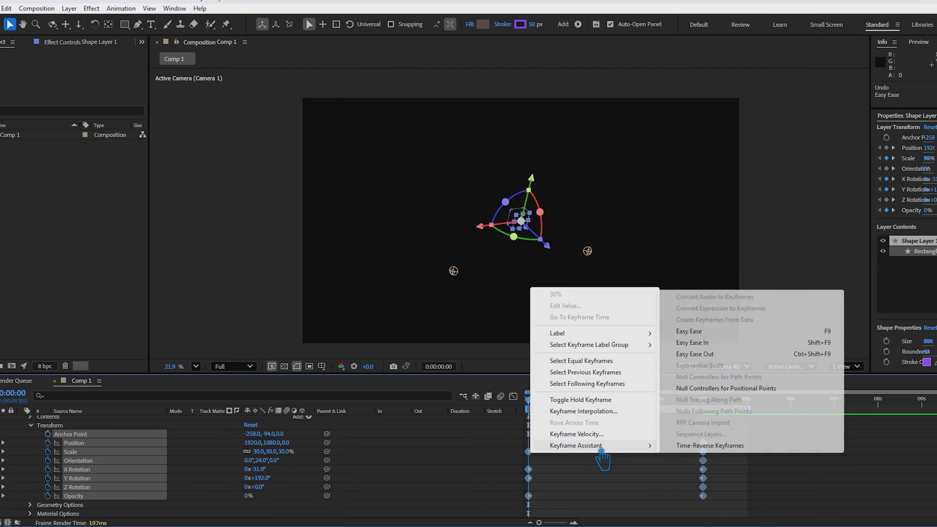
click(743, 334)
- Reshape the keyframes' speed curves to peak at about 1 second and slow down gradually towards the 4-second keyframes
click(513, 396)
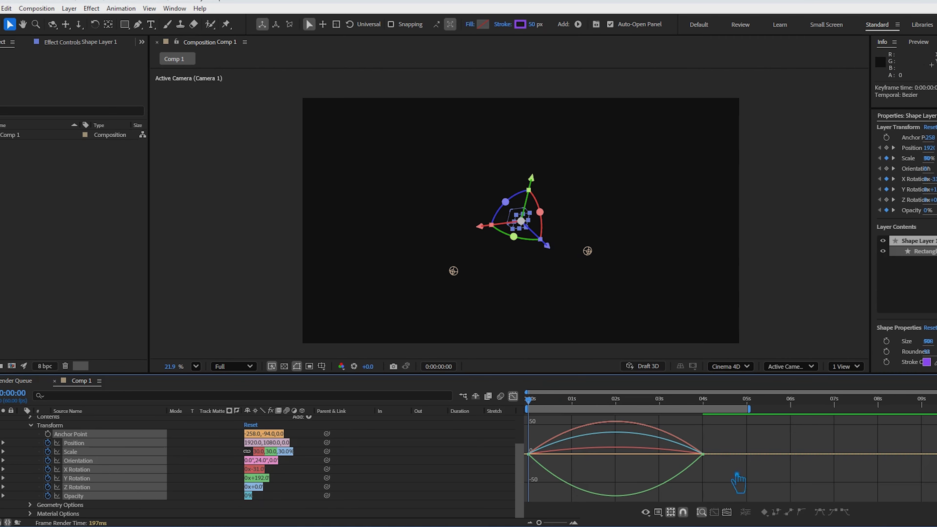
drag(684, 455, 646, 462)
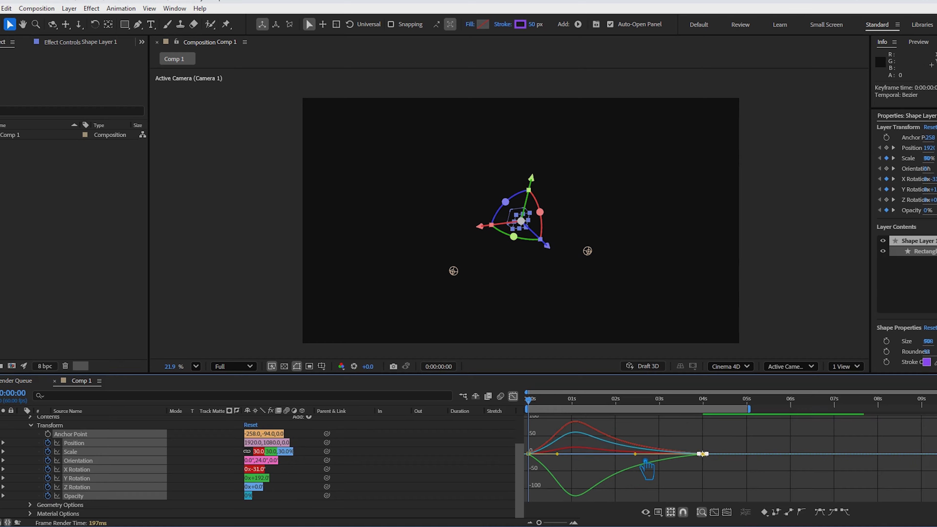
click(514, 397)
scroll(88, 454, up, 2)
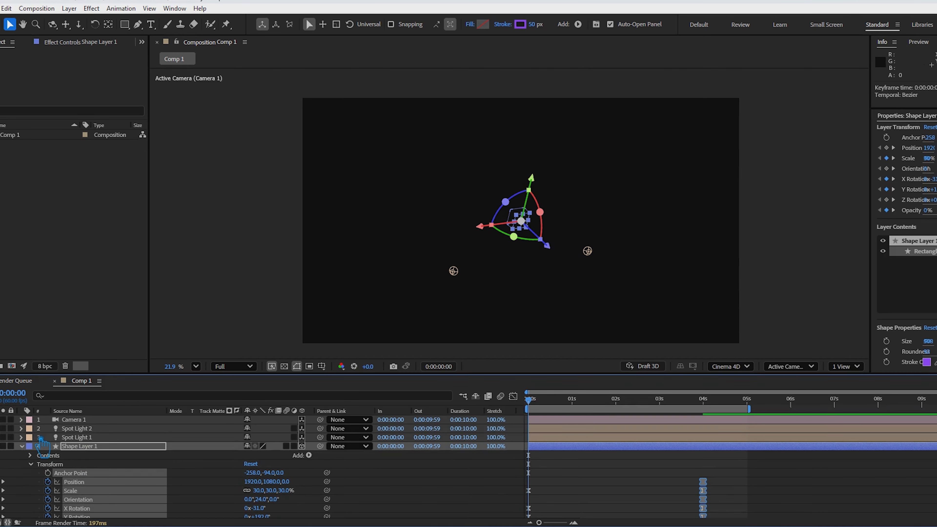
- Adjust the speed curves at the starting keyframes in the graph editor and collapse Shape Layer 1's properties
click(513, 396)
drag(555, 493, 579, 464)
key(shift+F3)
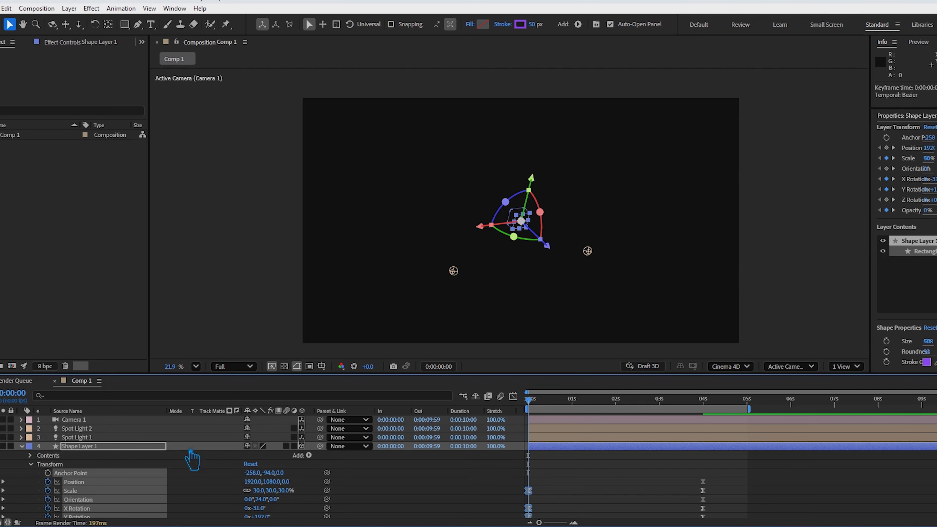
click(22, 446)
click(352, 503)
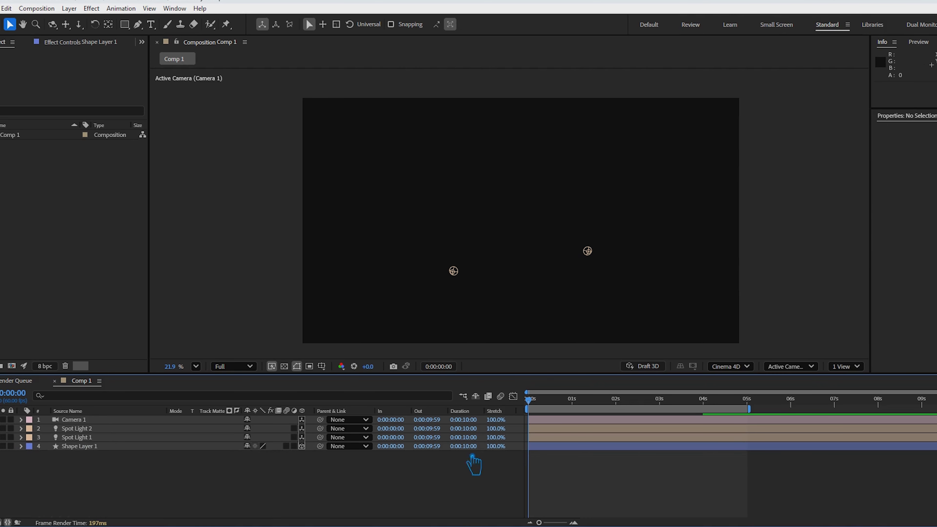